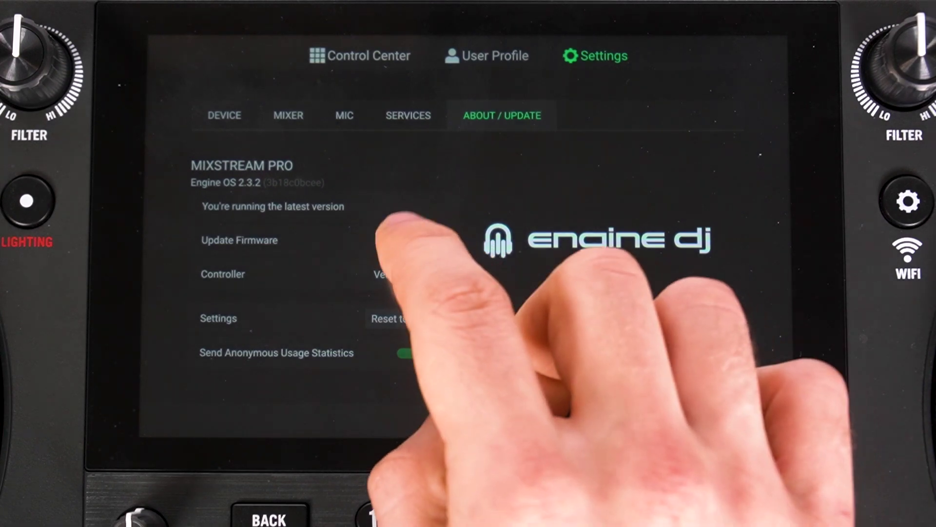
Check the mixer, currently on Engine OS 2.3.2, for a firmware update
{"action": "left_click", "coordinate": [410, 240]}
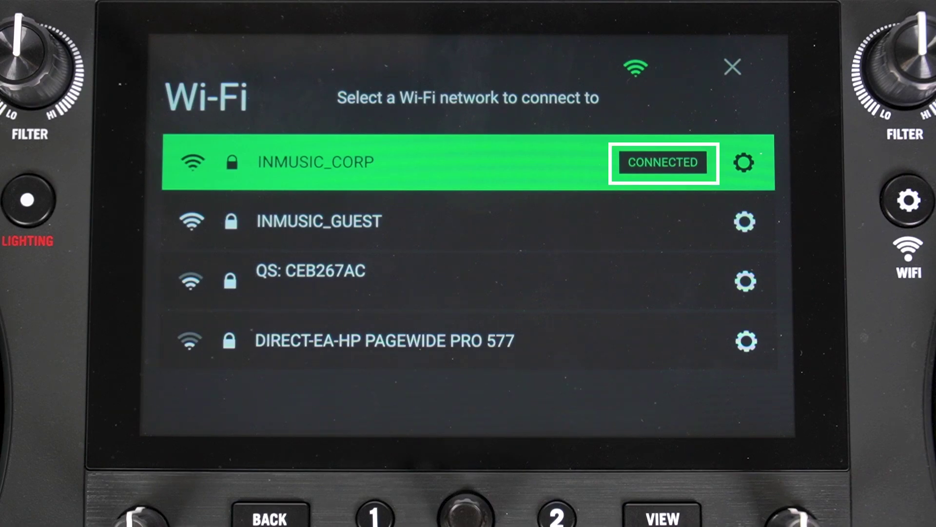
Close the Wi-Fi network list and open the mixer's Settings from the control center
{"action": "left_click", "coordinate": [733, 68]}
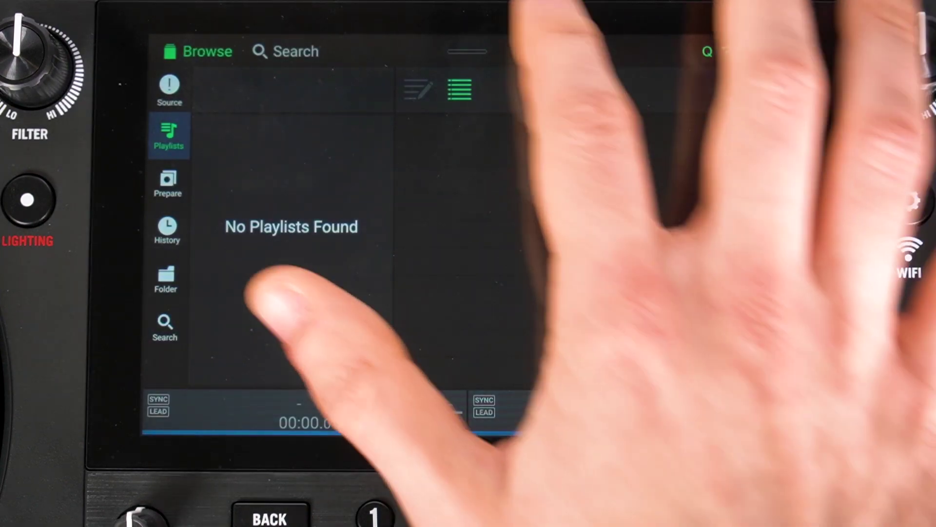
{"action": "left_click_drag", "start_coordinate": [468, 52], "coordinate": [467, 330]}
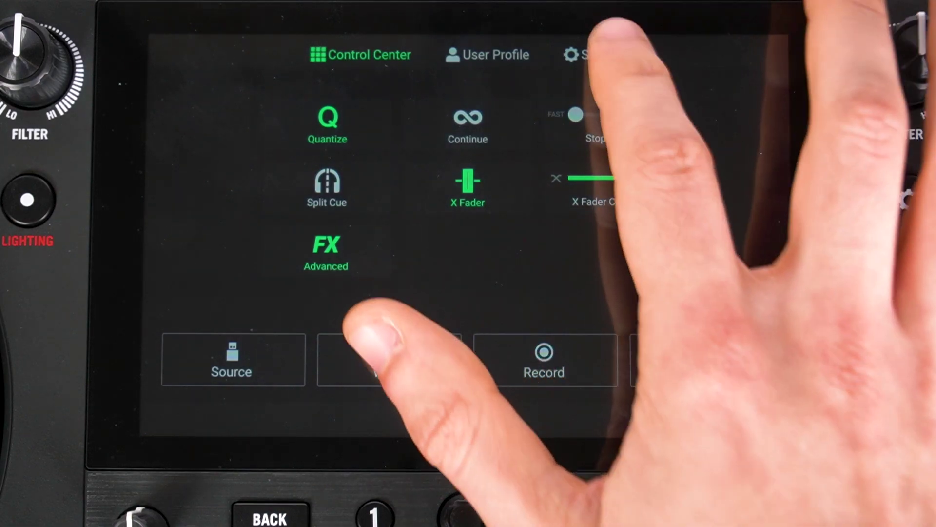
{"action": "left_click", "coordinate": [595, 54]}
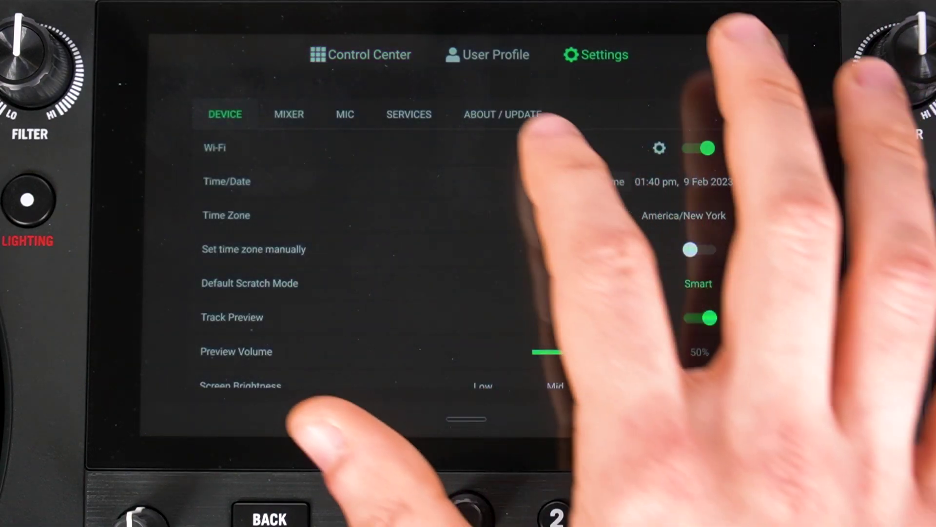
Check for updates under About / Update and install 2.4.0 from the web
{"action": "left_click", "coordinate": [502, 114]}
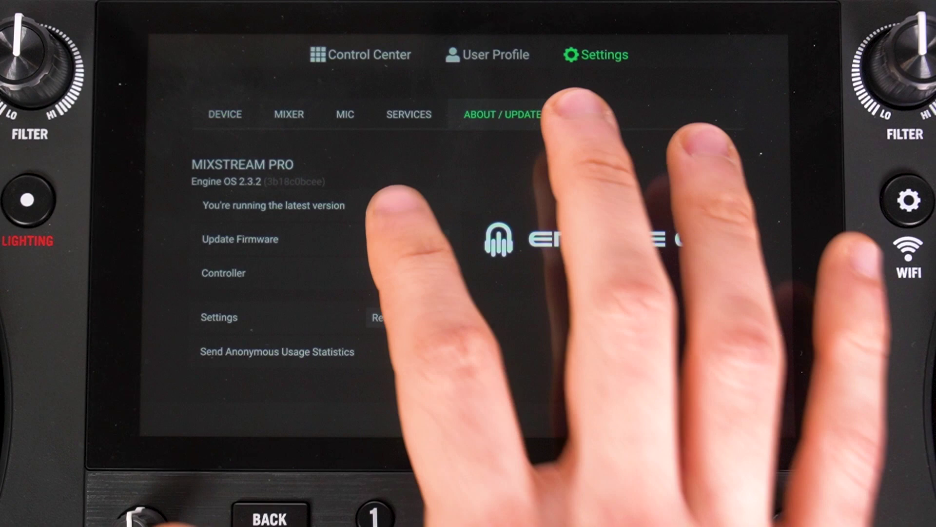
{"action": "left_click", "coordinate": [413, 239]}
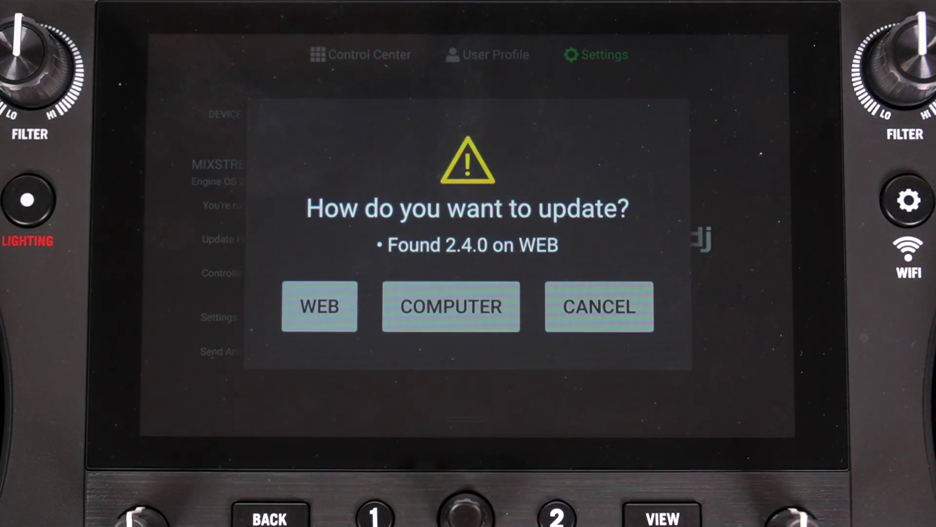
{"action": "left_click", "coordinate": [319, 306]}
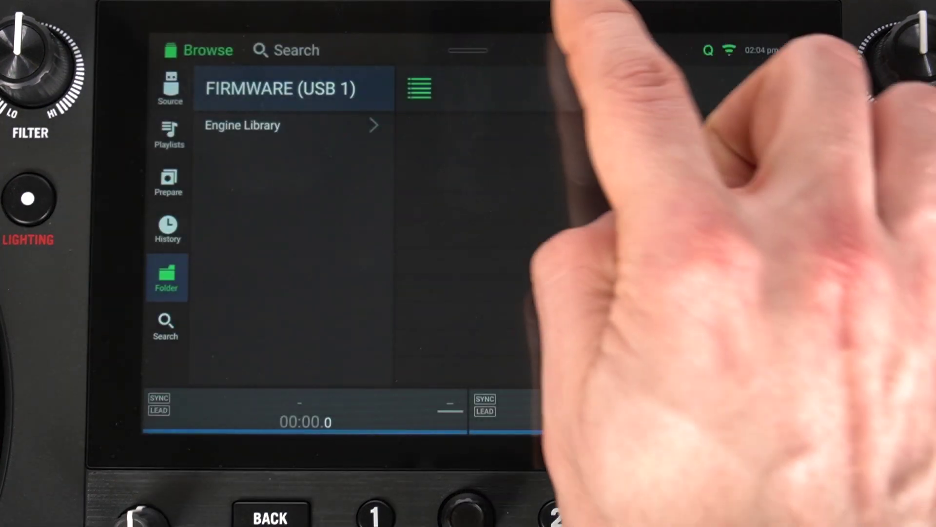
After the reboot, reopen Settings > About / Update to confirm Engine OS 2.4.0
{"action": "left_click_drag", "start_coordinate": [607, 15], "coordinate": [607, 366]}
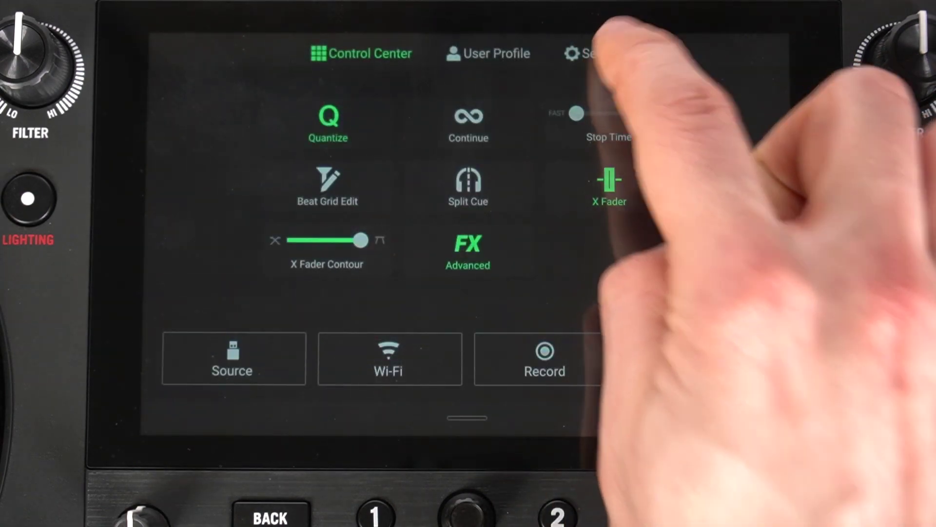
{"action": "left_click", "coordinate": [596, 53]}
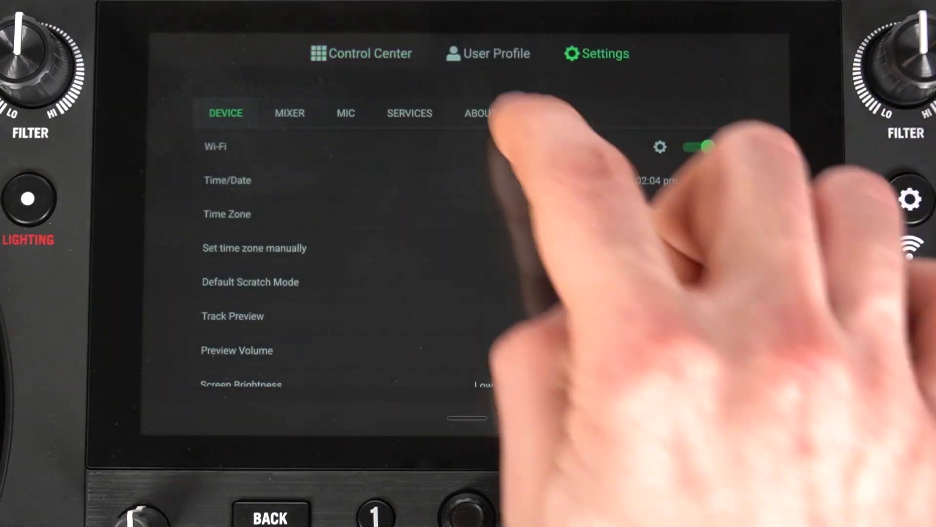
{"action": "left_click", "coordinate": [490, 113]}
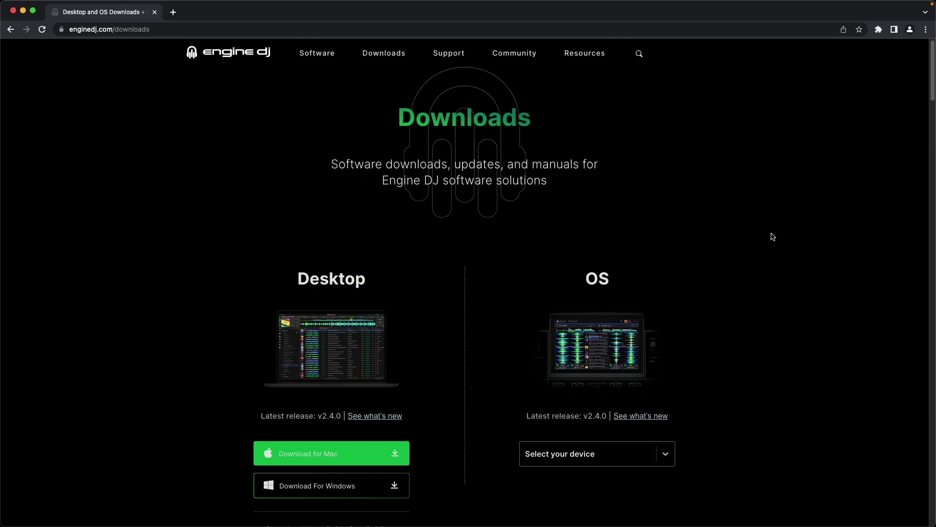
{"action": "scroll", "coordinate": [771, 237], "scroll_direction": "down", "scroll_amount": 3}
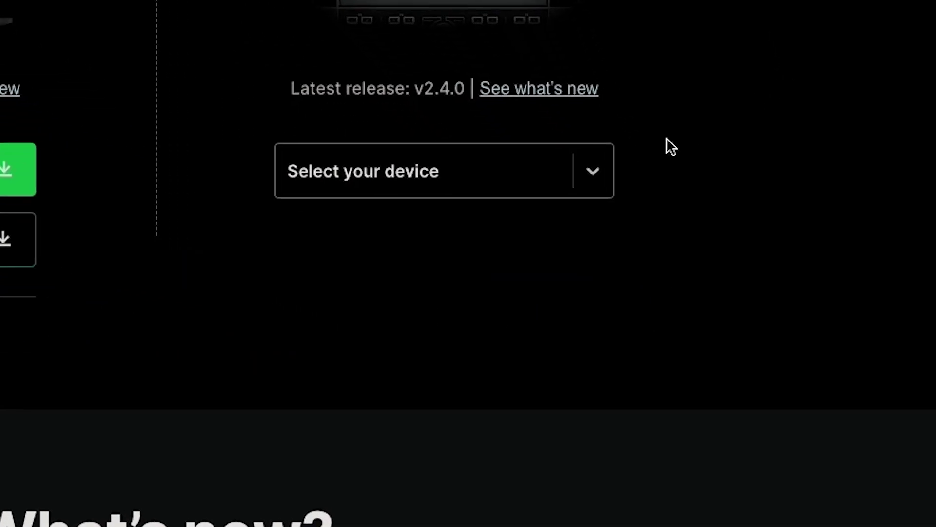
Select Numark MIXSTREAM PRO as the device and download the 2.4.0 Mac updater
{"action": "left_click", "coordinate": [585, 172]}
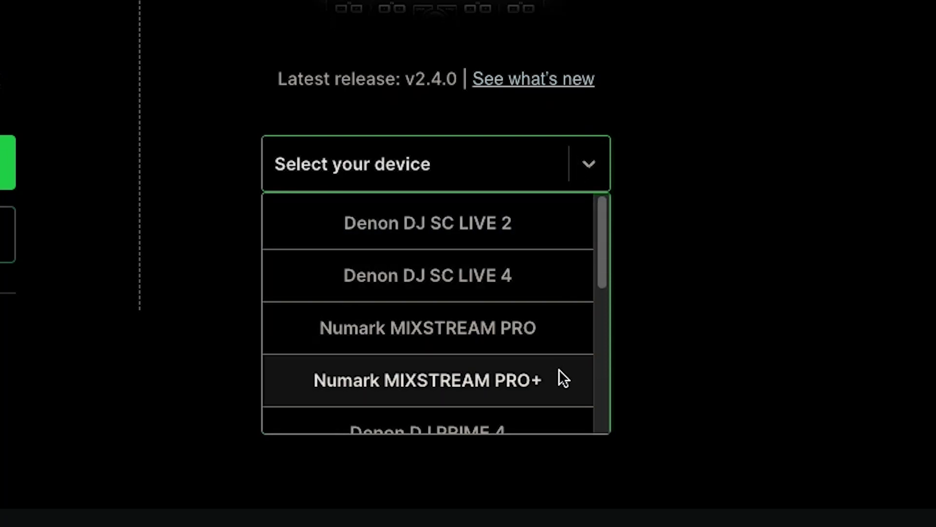
{"action": "left_click", "coordinate": [568, 326]}
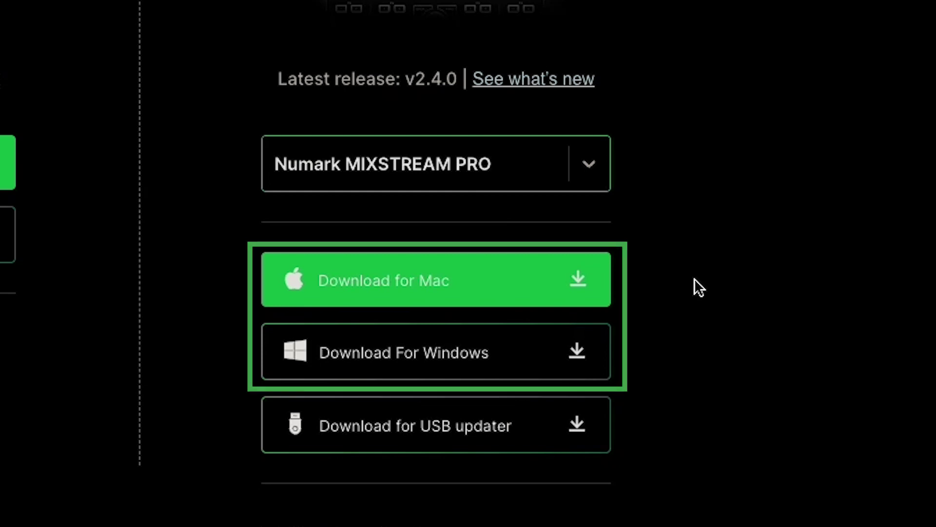
{"action": "left_click", "coordinate": [578, 289]}
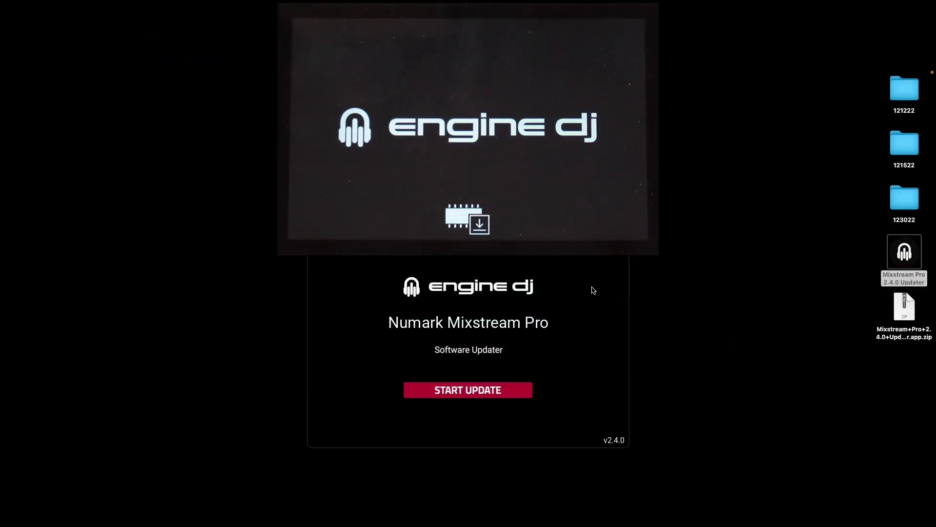
Start transferring the 2.4.0 update from the Mixstream Pro Updater to the mixer
{"action": "left_click", "coordinate": [522, 391]}
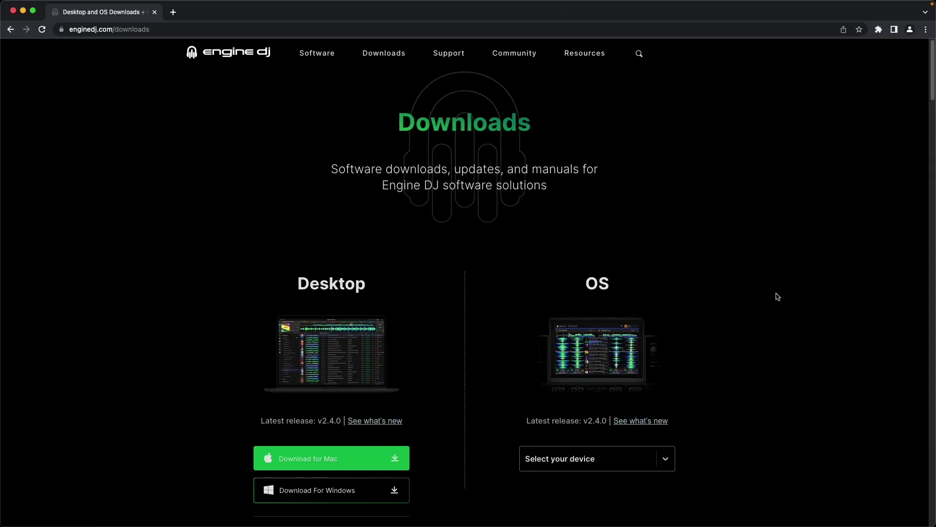
{"action": "scroll", "coordinate": [777, 296], "scroll_direction": "down", "scroll_amount": 4}
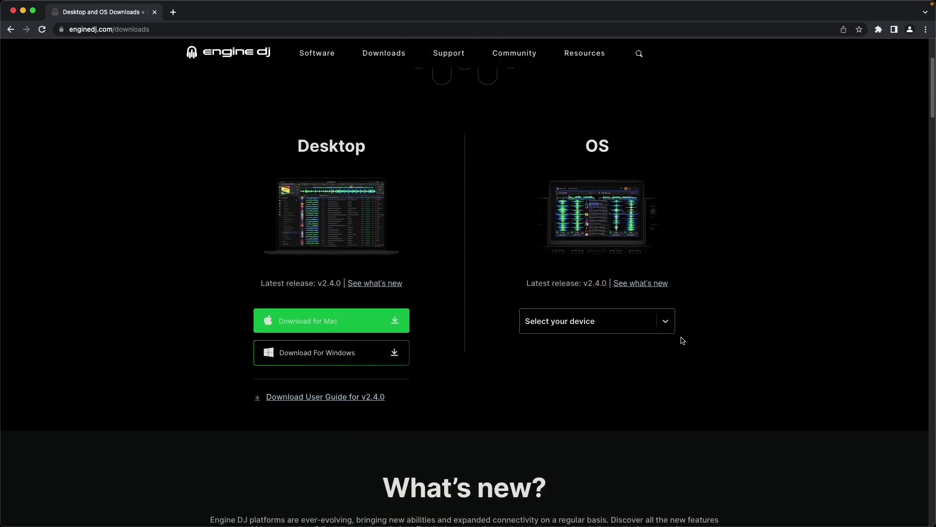
Select Numark MIXSTREAM PRO and download the MIXSTREAMPRO-2.4.0-Update.img USB updater
{"action": "left_click", "coordinate": [631, 321]}
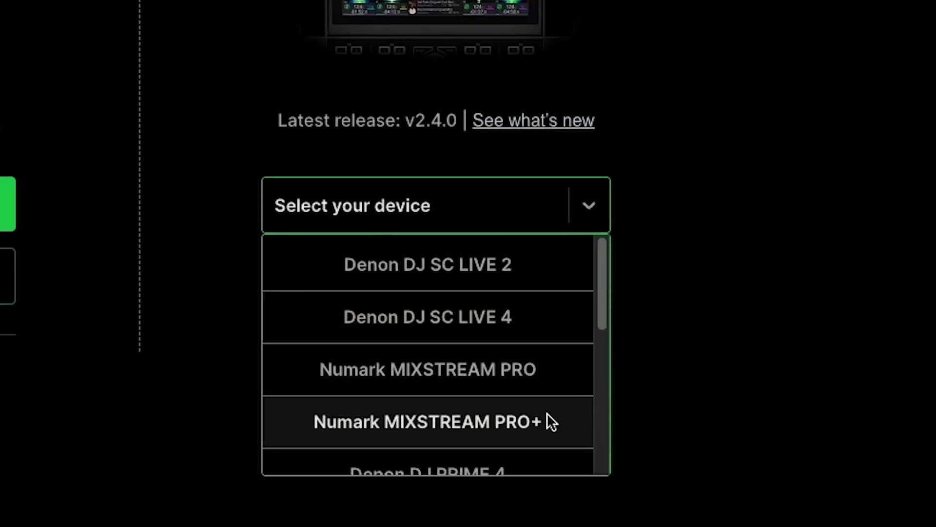
{"action": "left_click", "coordinate": [554, 361]}
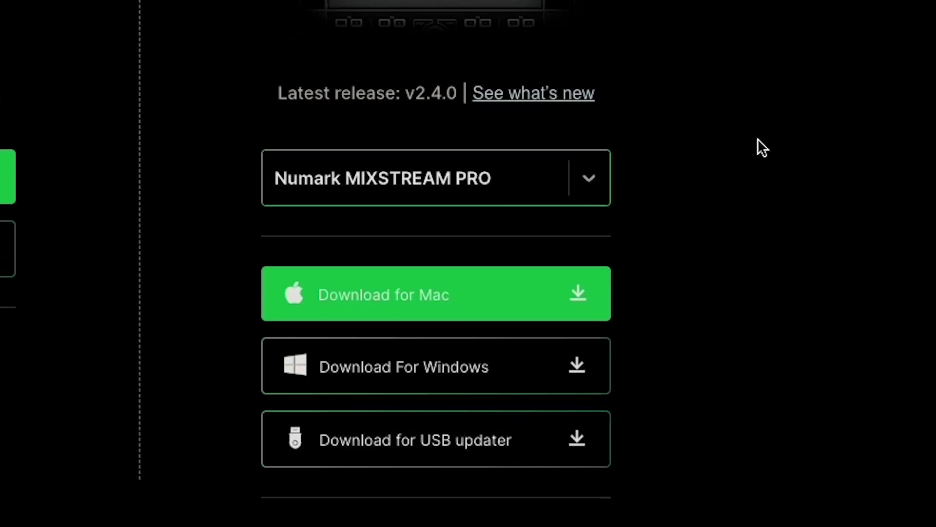
{"action": "scroll", "coordinate": [757, 138], "scroll_direction": "down", "scroll_amount": 4}
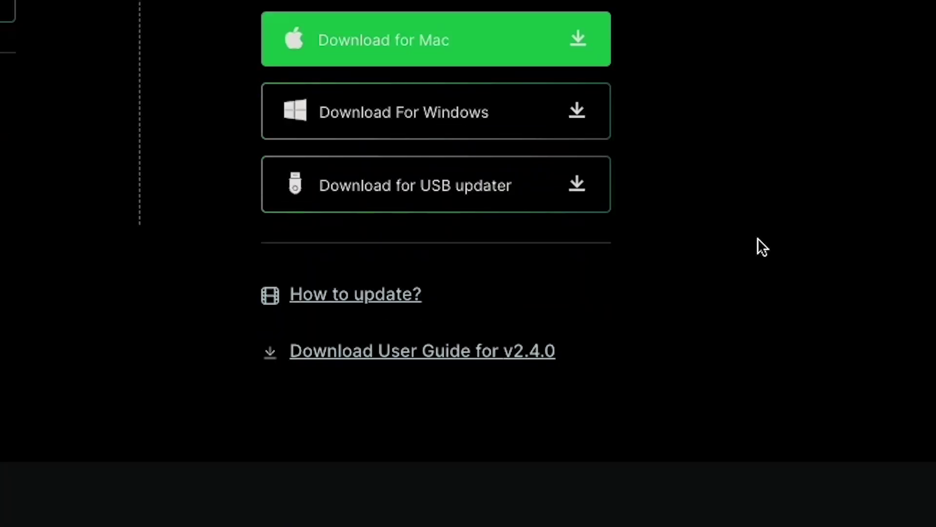
{"action": "left_click", "coordinate": [539, 199]}
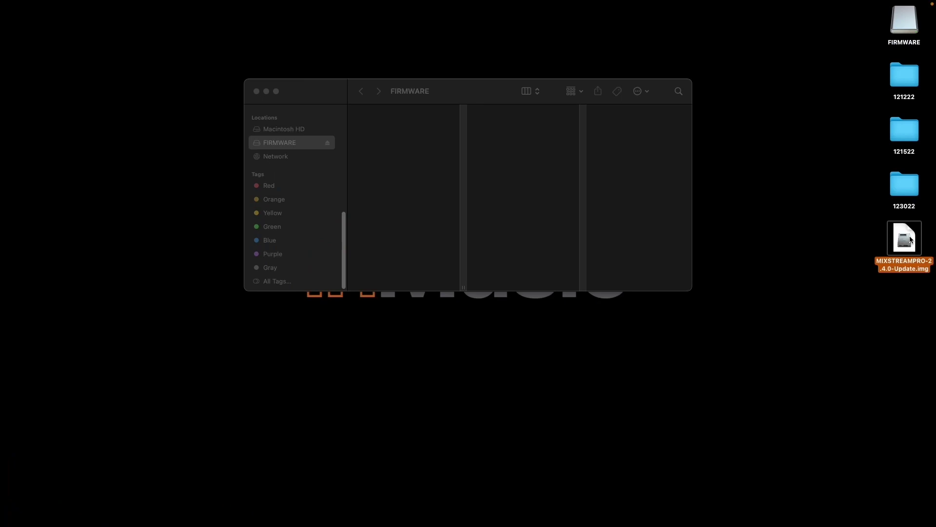
Drag MIXSTREAMPRO-2.4.0-Update.img from the desktop onto the FIRMWARE drive
{"action": "left_click_drag", "start_coordinate": [906, 238], "coordinate": [417, 184]}
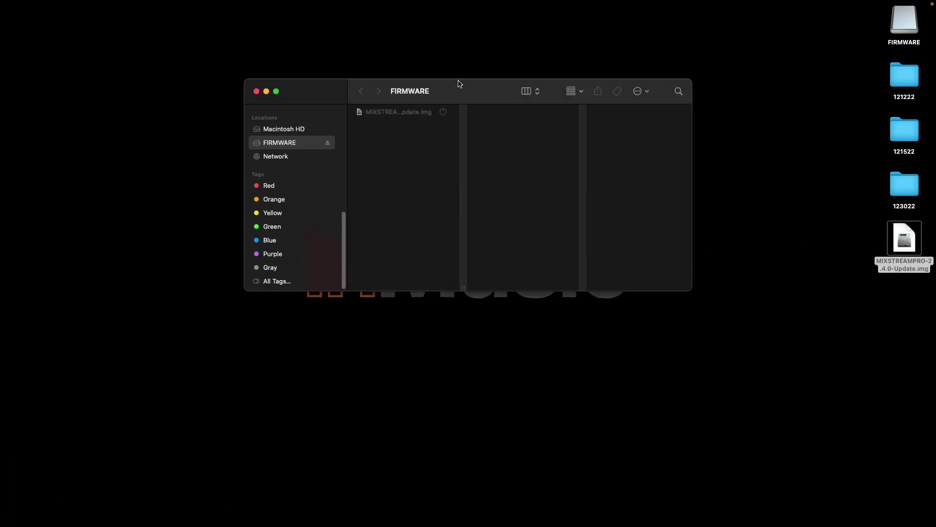